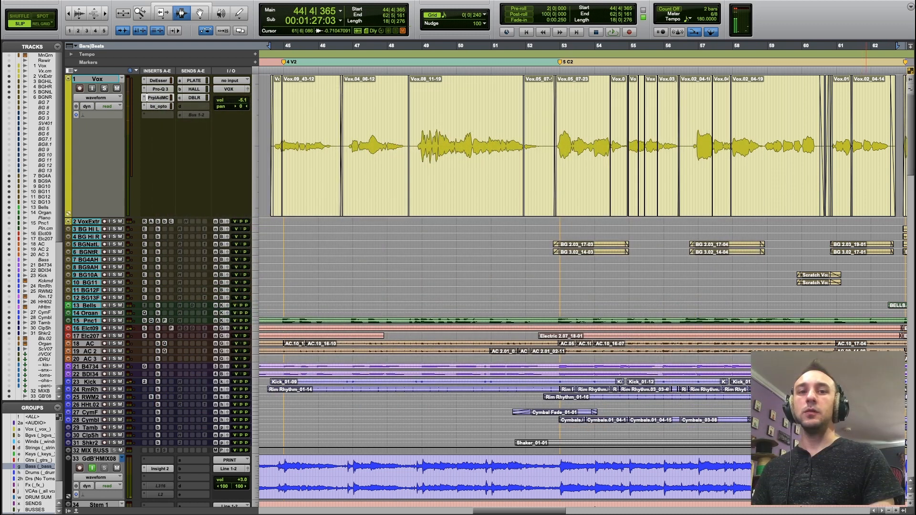
# Open the Purple Audio MC 77 on the Vox track and adjust its input and output levels during playback.
pyautogui.press('space')
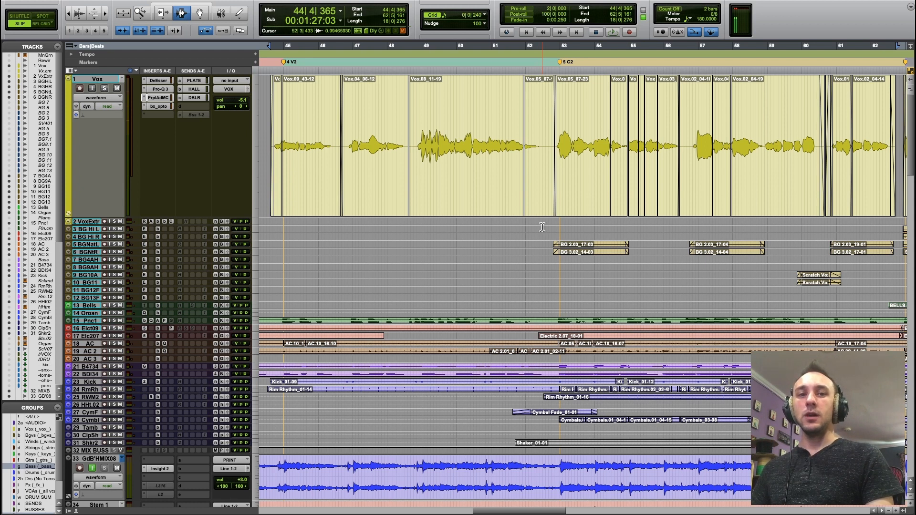
pyautogui.click(155, 98)
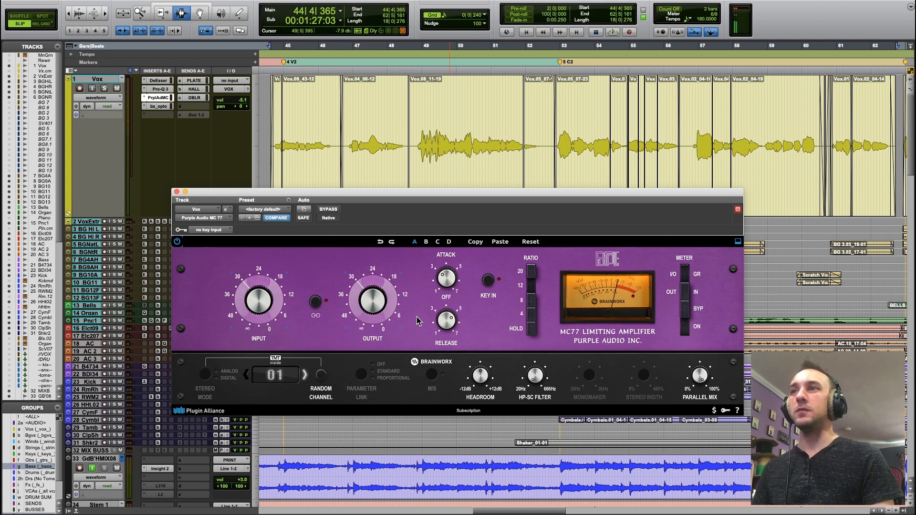
pyautogui.press('space')
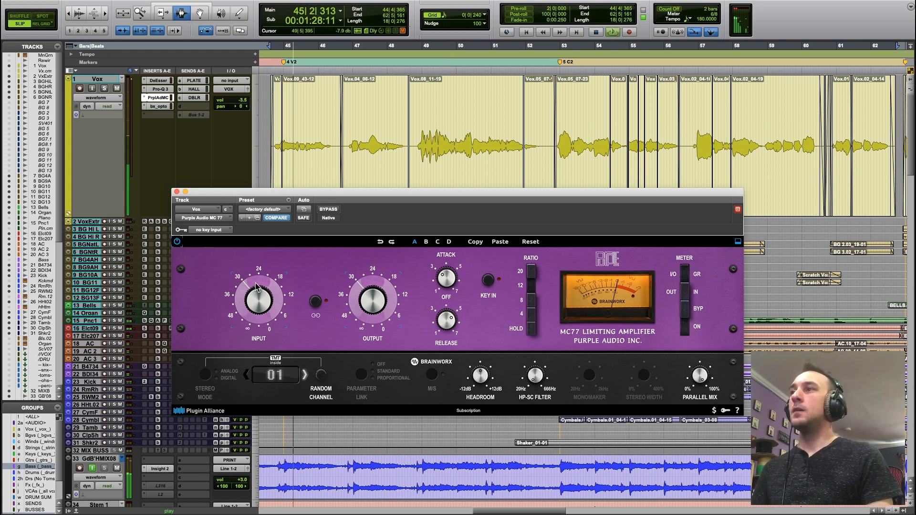
pyautogui.moveTo(262, 312); pyautogui.dragTo(261, 301)
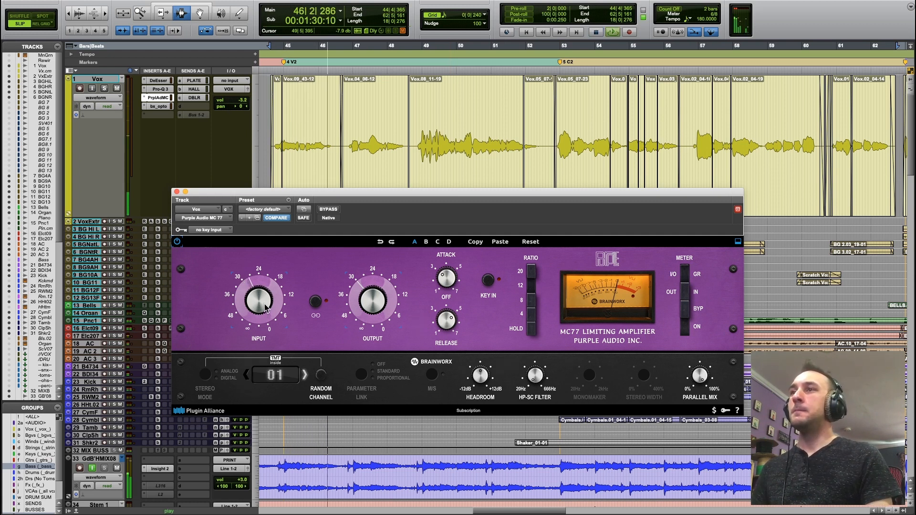
pyautogui.moveTo(375, 300); pyautogui.dragTo(374, 312)
pyautogui.moveTo(259, 305); pyautogui.dragTo(260, 293)
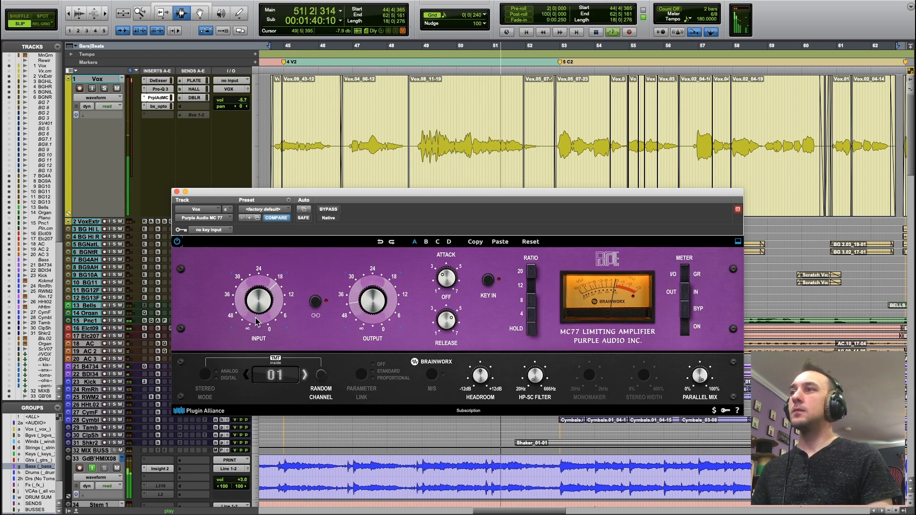
pyautogui.press('space')
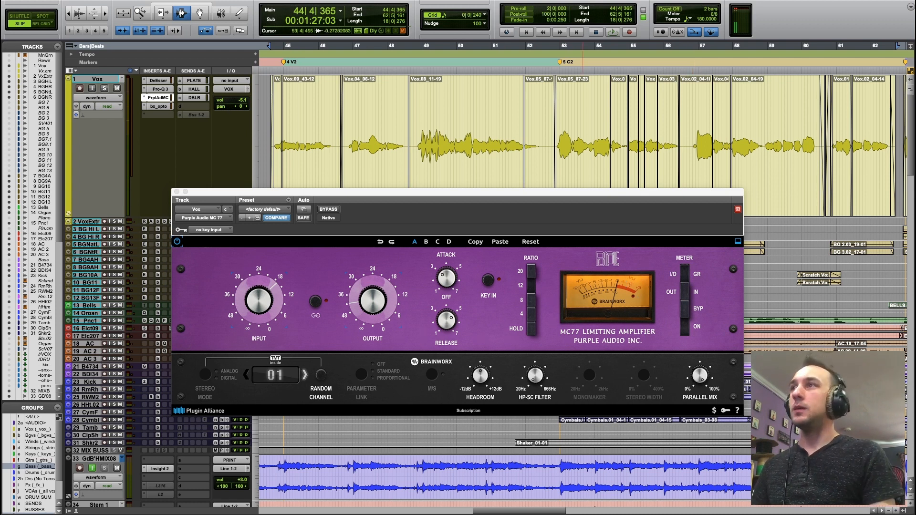
# Audition the MC 77 compression on the Vox clip that starts before bar 49.
pyautogui.click(417, 158)
pyautogui.press('space')
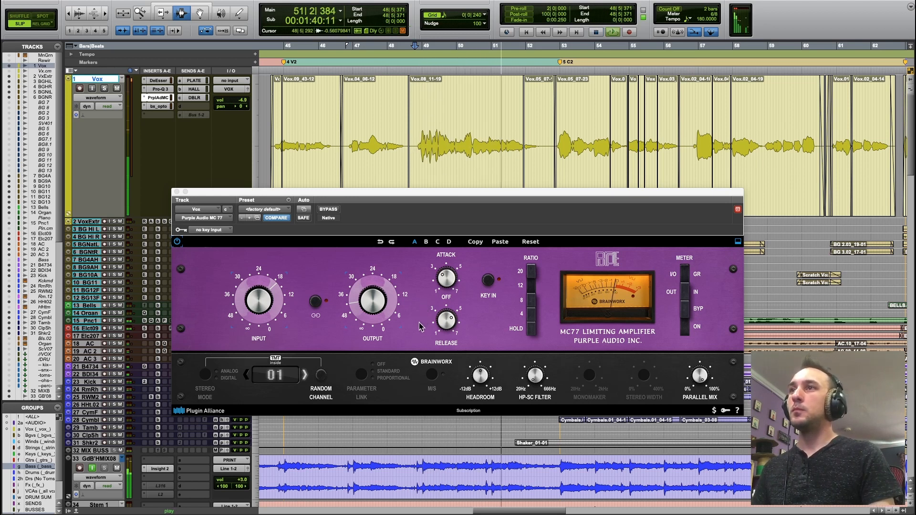
pyautogui.press('space')
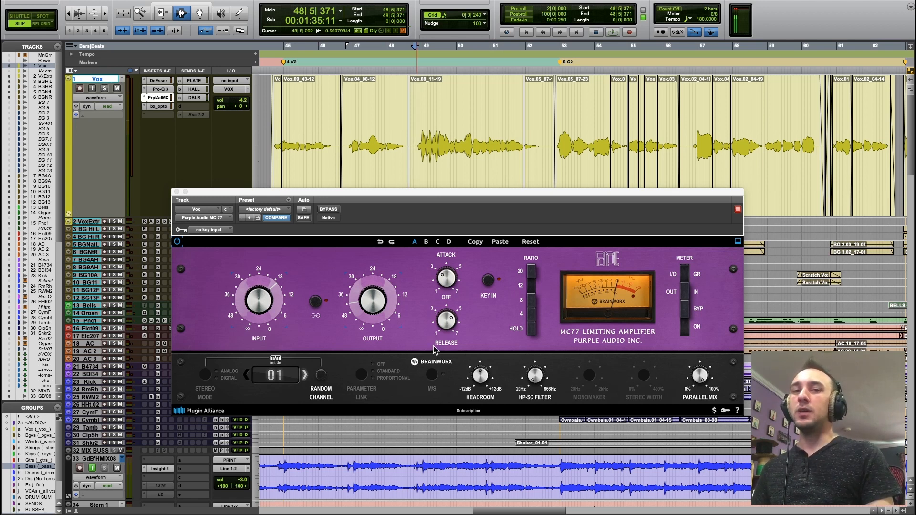
# Compare the same vocal phrase with the MC 77 bypassed and active during playback, leaving the compressor active.
pyautogui.press('space')
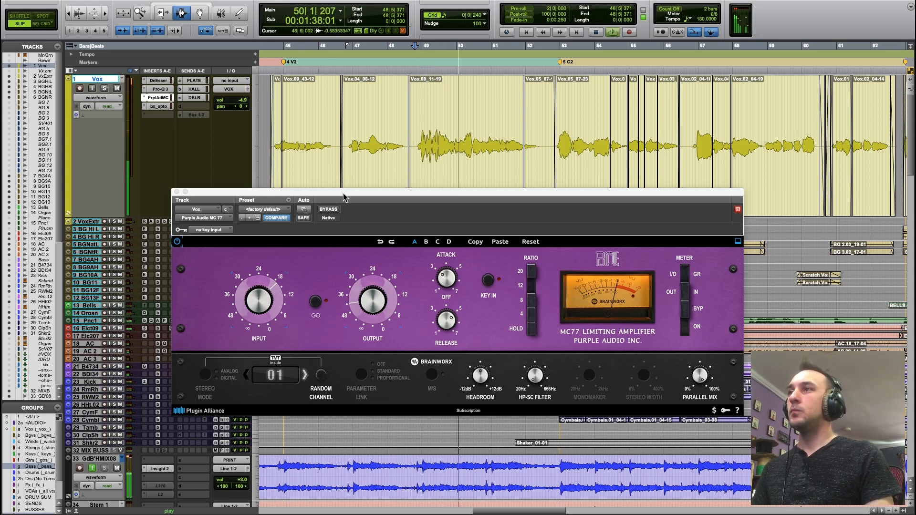
pyautogui.click(334, 211)
pyautogui.click(334, 210)
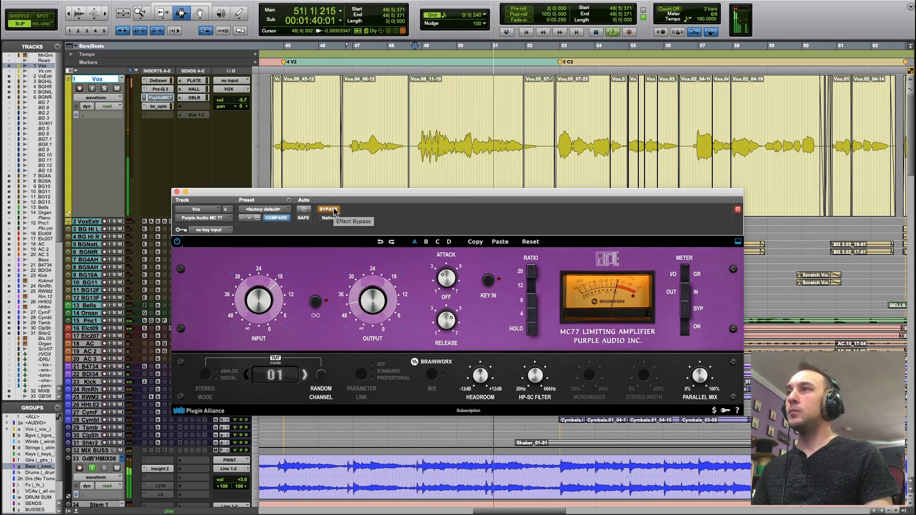
pyautogui.click(334, 210)
pyautogui.press('space')
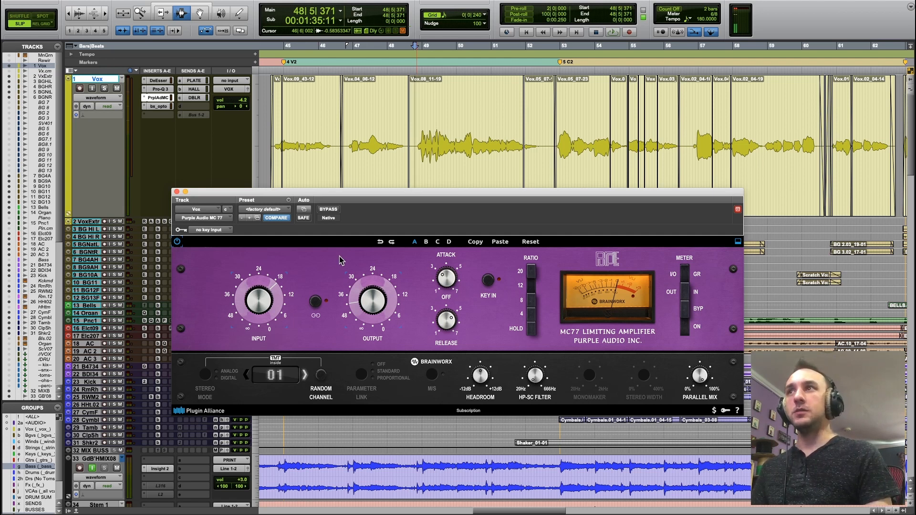
# Audition the Vox track through the MC 77 from just before bar 47.
pyautogui.click(349, 162)
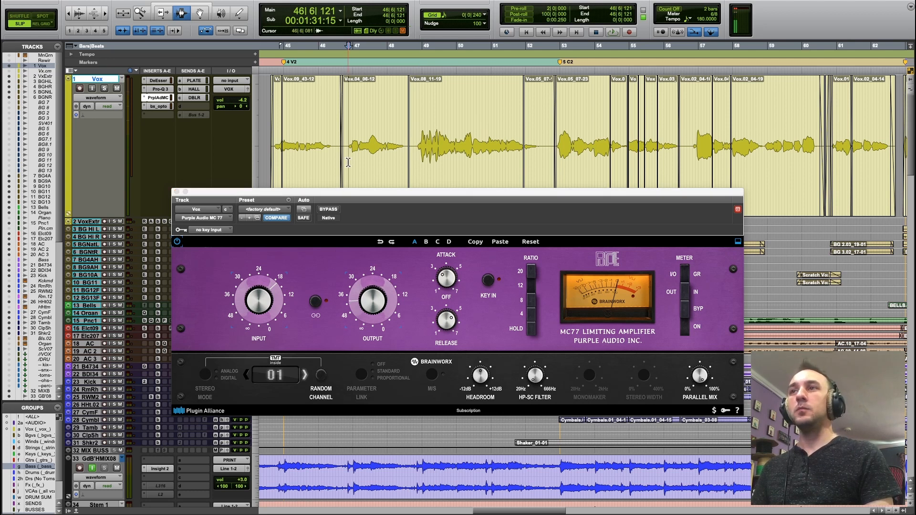
pyautogui.press('space')
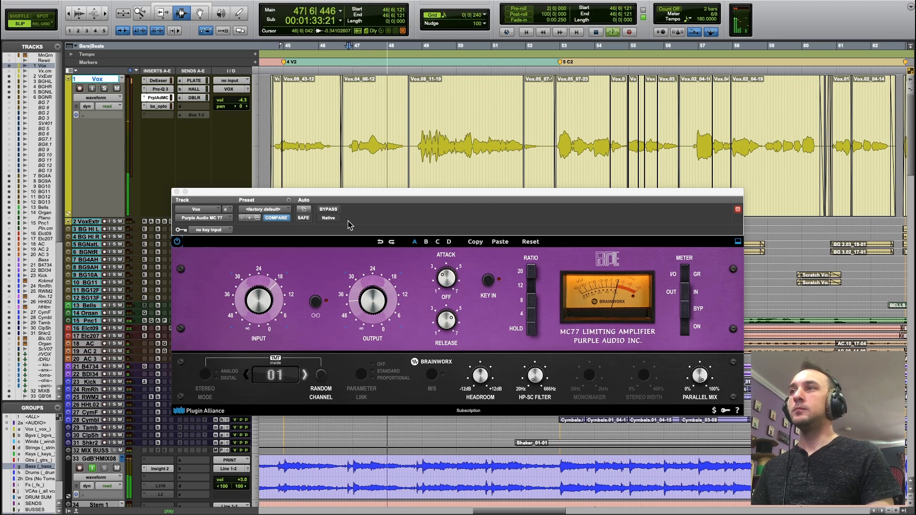
pyautogui.press('space')
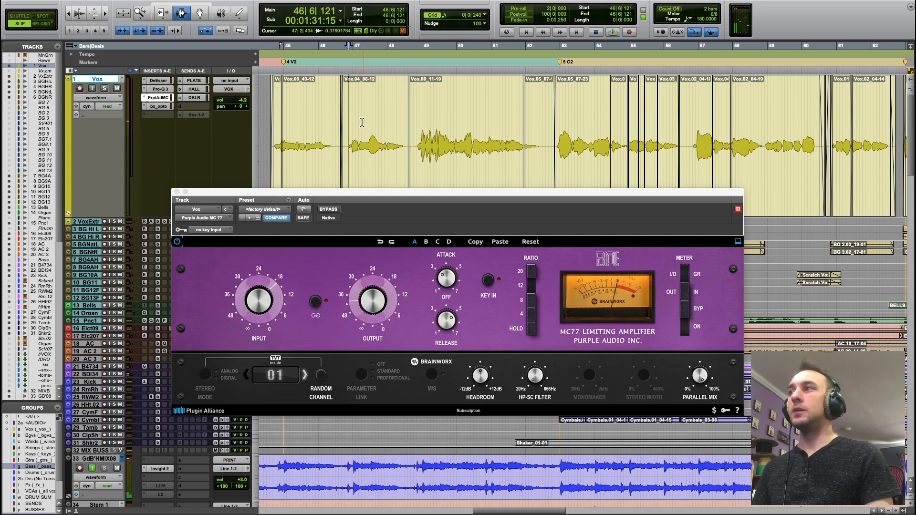
# Open bx_opto on the Vox track and adjust its Peak Reduction while playing the second verse and chorus.
pyautogui.click(158, 106)
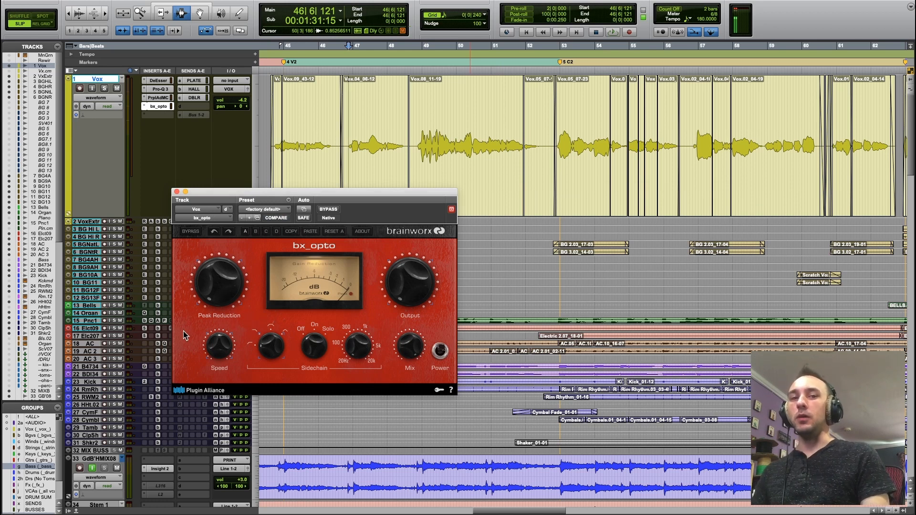
pyautogui.press('space')
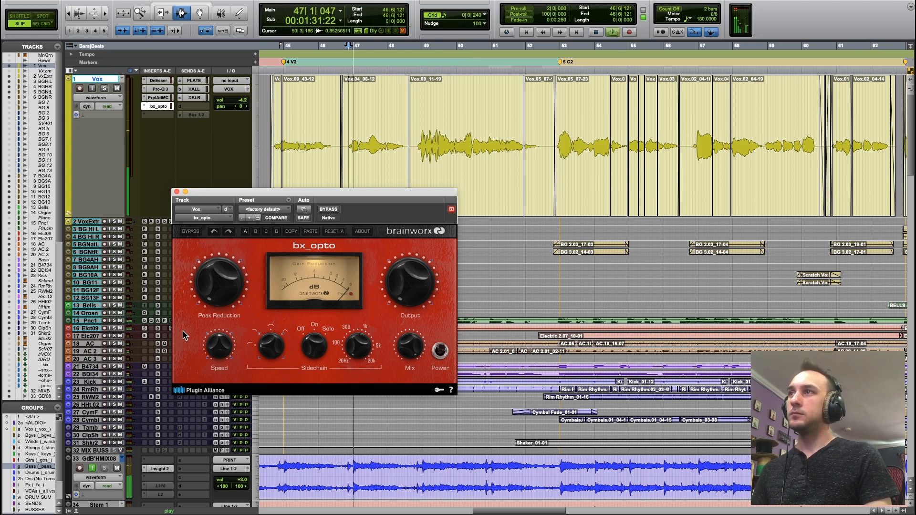
pyautogui.moveTo(220, 296); pyautogui.dragTo(232, 259)
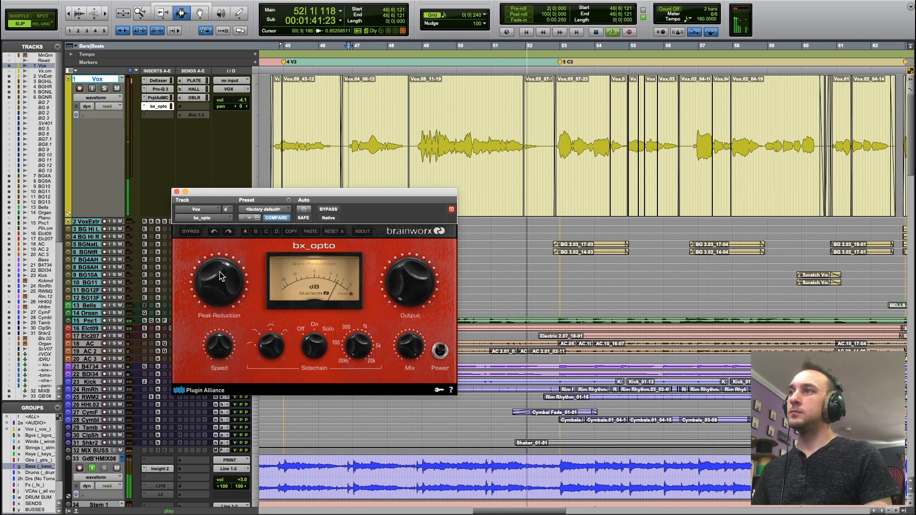
pyautogui.click(603, 390)
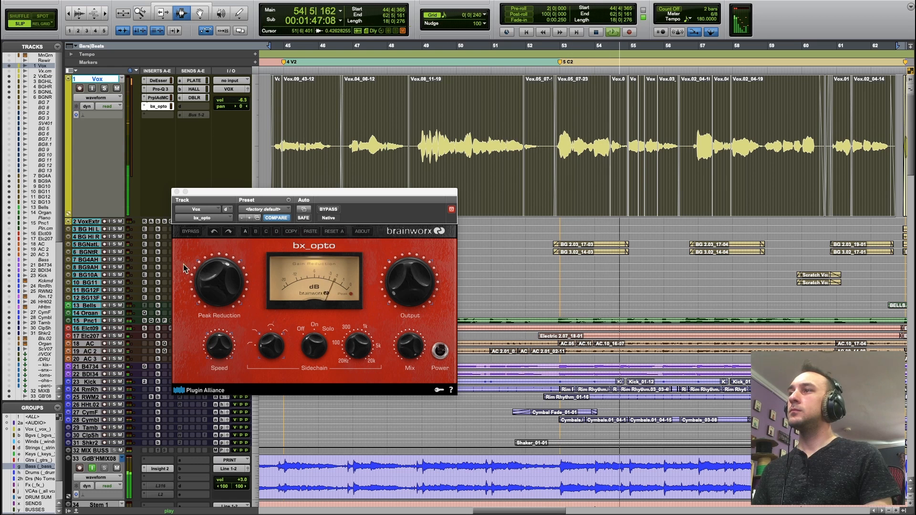
pyautogui.click(223, 273)
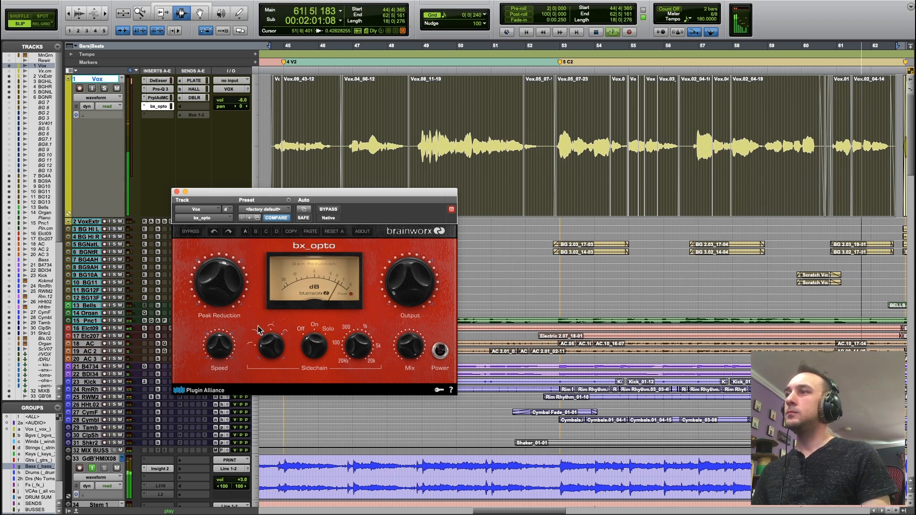
pyautogui.press('space')
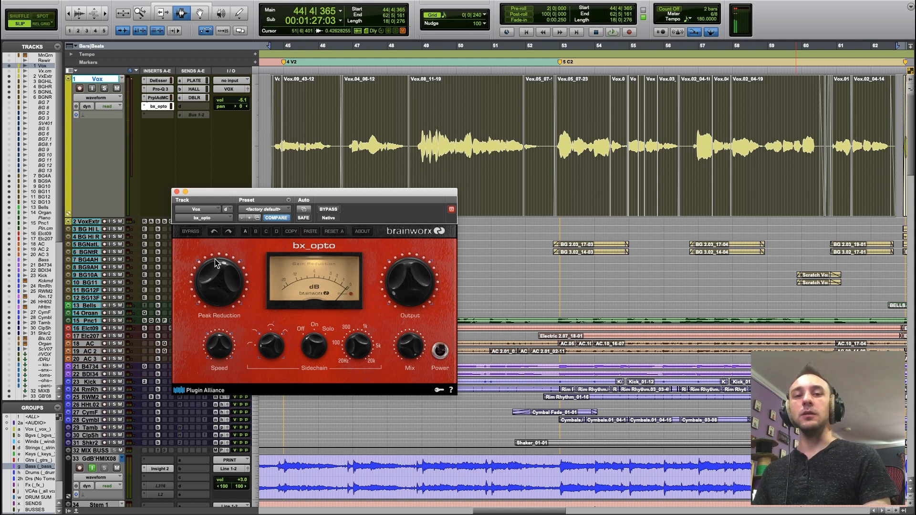
# Arrange the bx_opto and MC 77 windows side by side in view and play the vocal section through both compressors.
pyautogui.moveTo(240, 196); pyautogui.dragTo(553, 304)
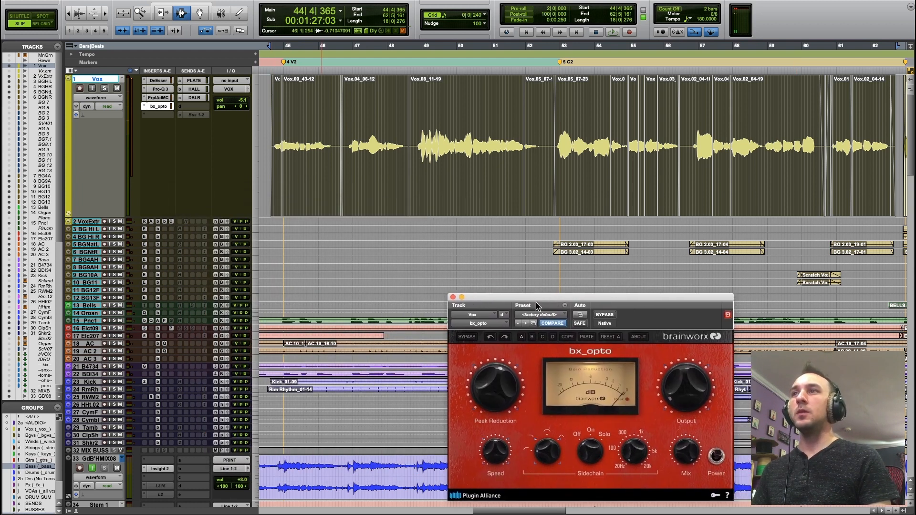
pyautogui.keyDown('shift'); pyautogui.click(156, 99); pyautogui.keyUp('shift')
pyautogui.moveTo(50, 0); pyautogui.dragTo(561, 77)
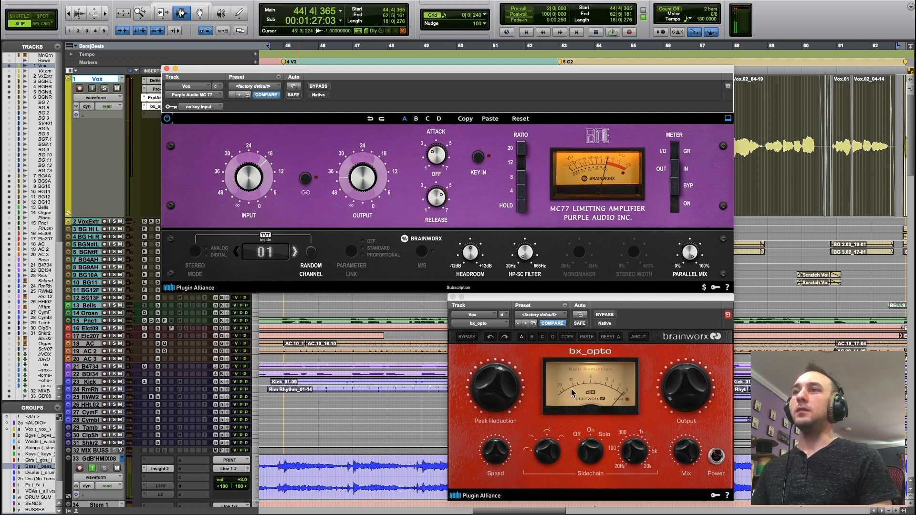
pyautogui.press('space')
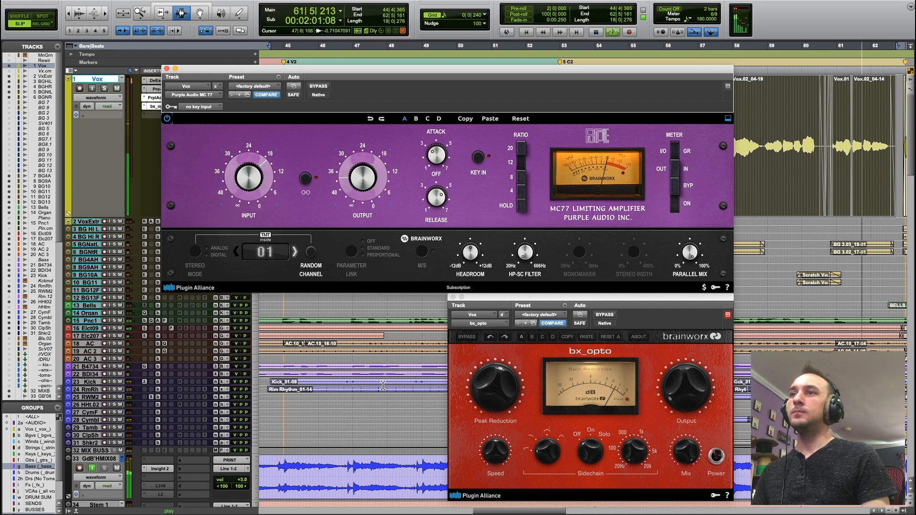
pyautogui.press('space')
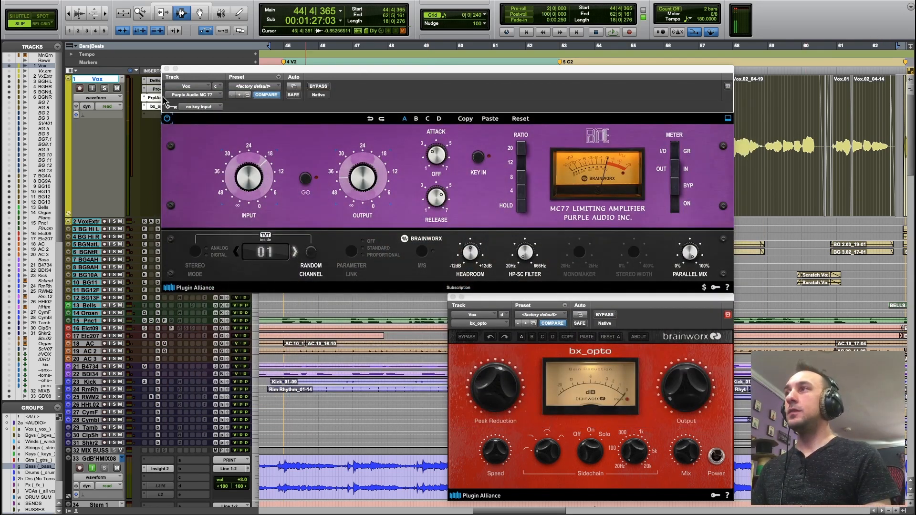
# Move the MC 77 insert below bx_opto on the Vox track and bypass the MC 77.
pyautogui.moveTo(156, 98); pyautogui.dragTo(161, 115)
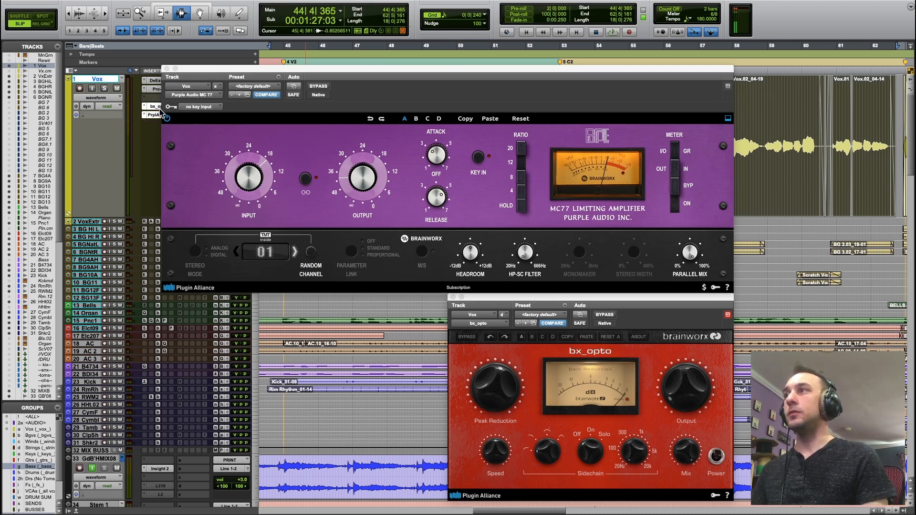
pyautogui.click(319, 88)
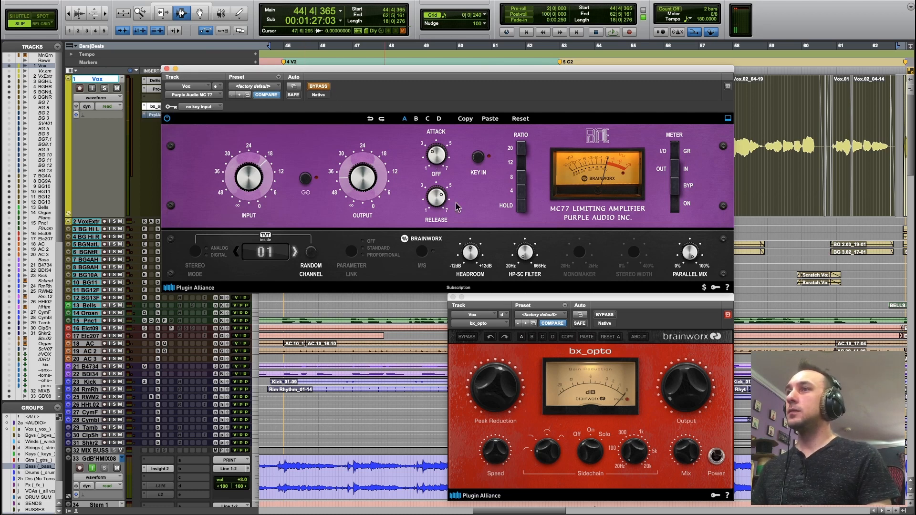
pyautogui.click(663, 313)
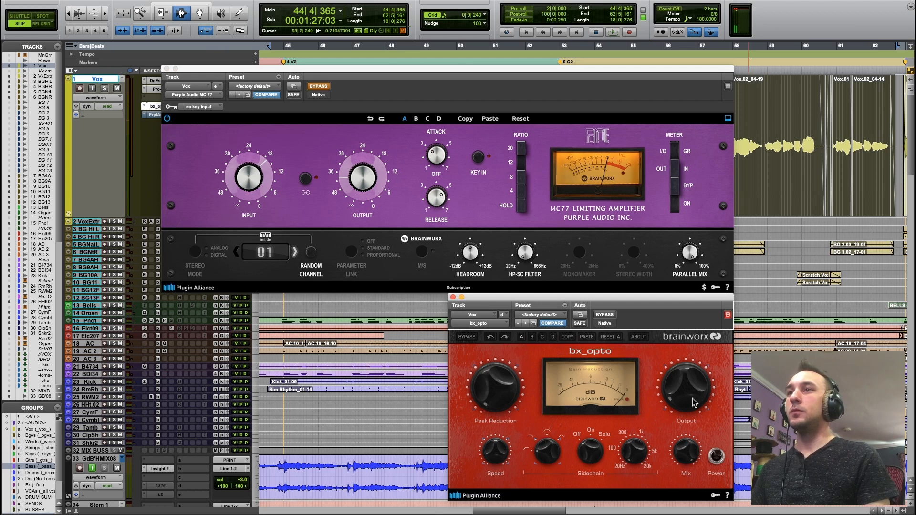
# Close the MC 77 window and raise bx_opto's Peak Reduction to about 51 while playing the vocal section.
pyautogui.press('space')
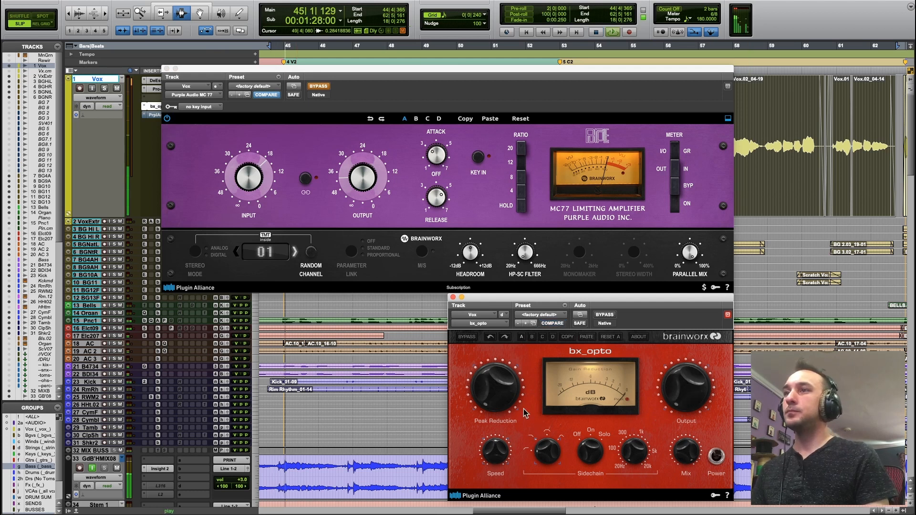
pyautogui.press('space')
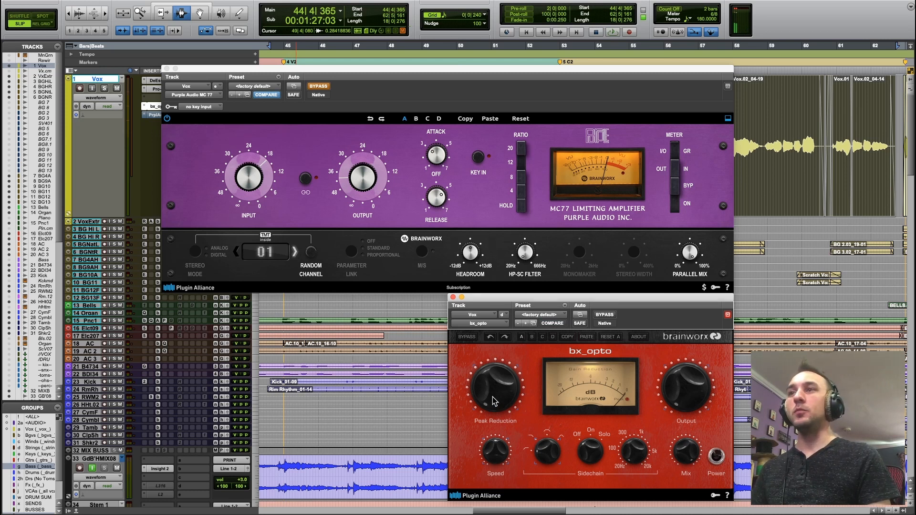
pyautogui.press('space')
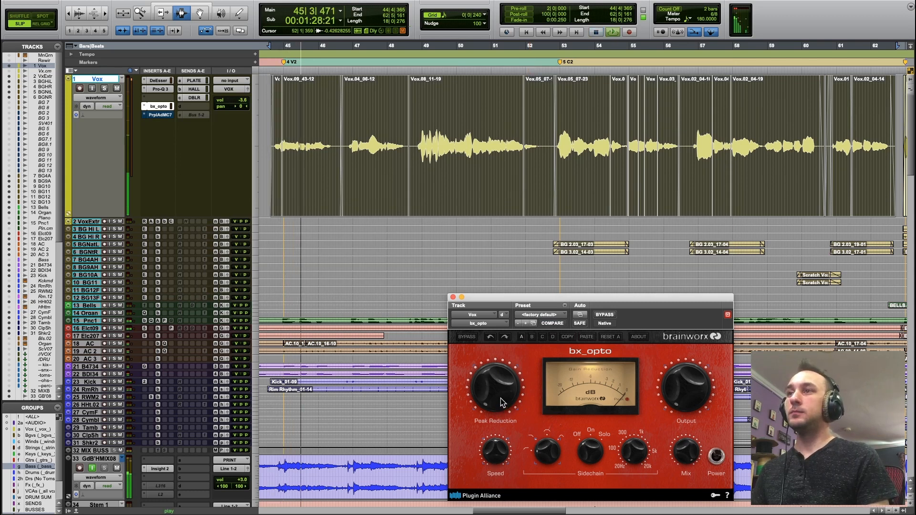
pyautogui.moveTo(502, 402); pyautogui.dragTo(492, 378)
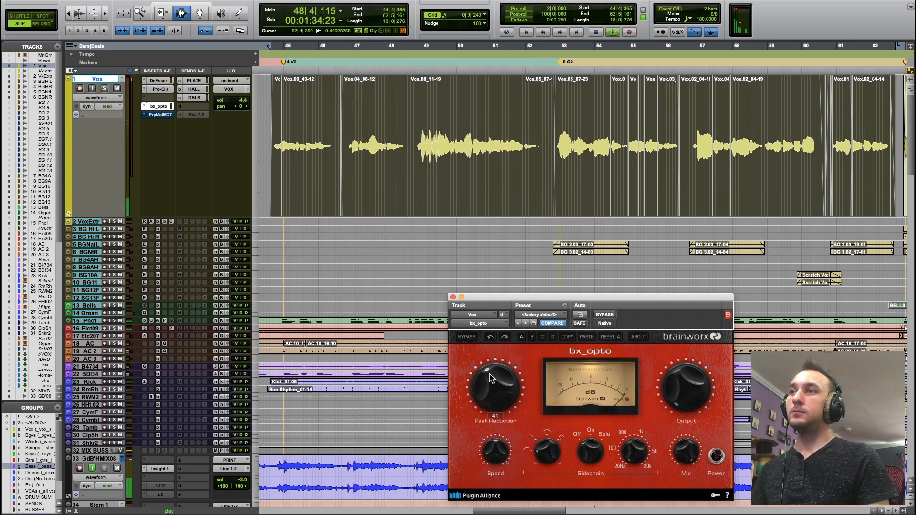
pyautogui.moveTo(491, 378); pyautogui.dragTo(494, 372)
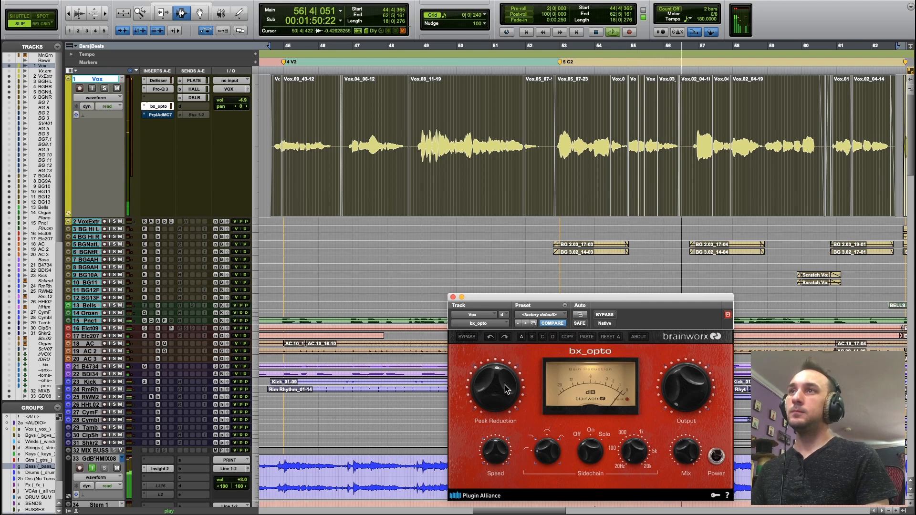
pyautogui.moveTo(504, 390)
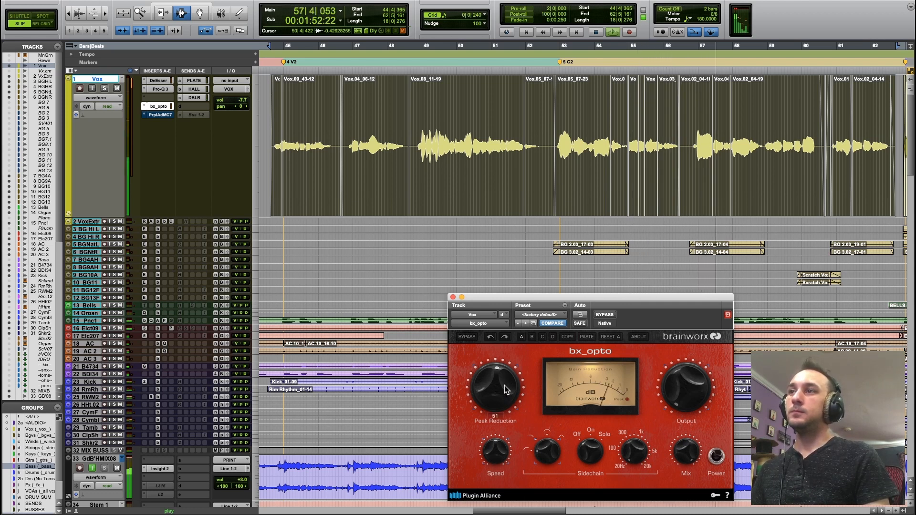
pyautogui.moveTo(505, 386); pyautogui.dragTo(506, 385)
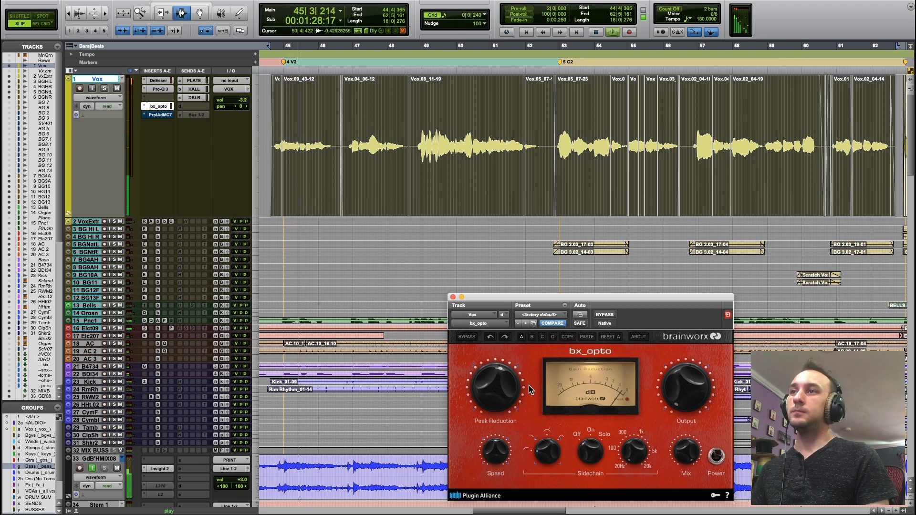
pyautogui.press('space')
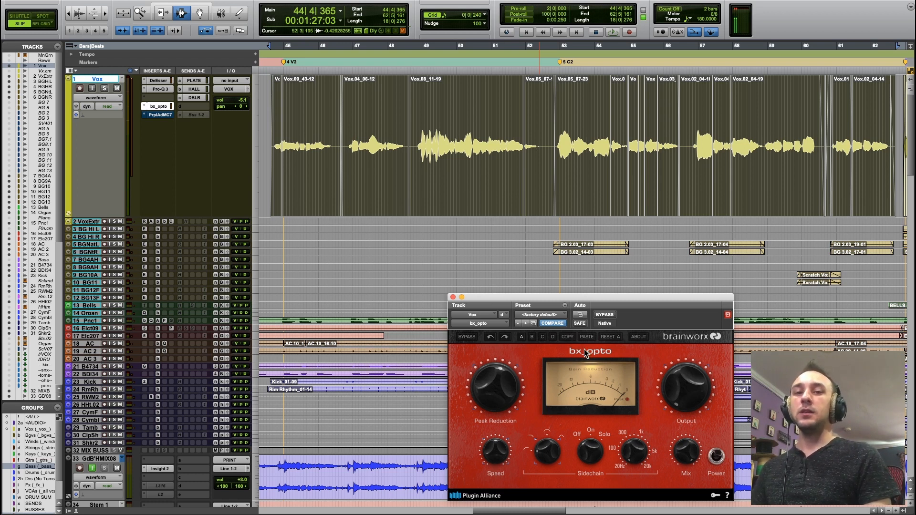
# Open the MC 77 from the Vox track's inserts and arrange its window below bx_opto so both compressors are in view.
pyautogui.moveTo(623, 298); pyautogui.dragTo(422, 62)
pyautogui.click(162, 116)
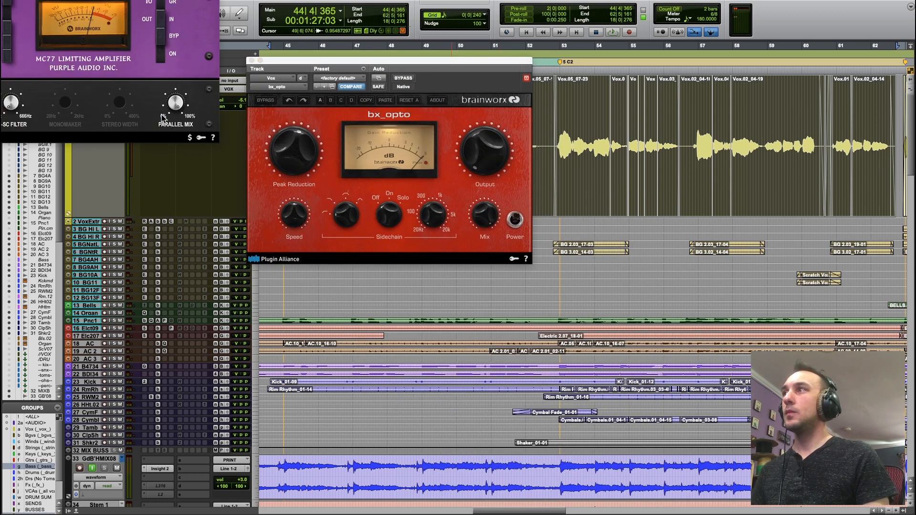
pyautogui.moveTo(90, 0); pyautogui.dragTo(666, 258)
pyautogui.click(461, 60)
pyautogui.moveTo(462, 60); pyautogui.dragTo(458, 41)
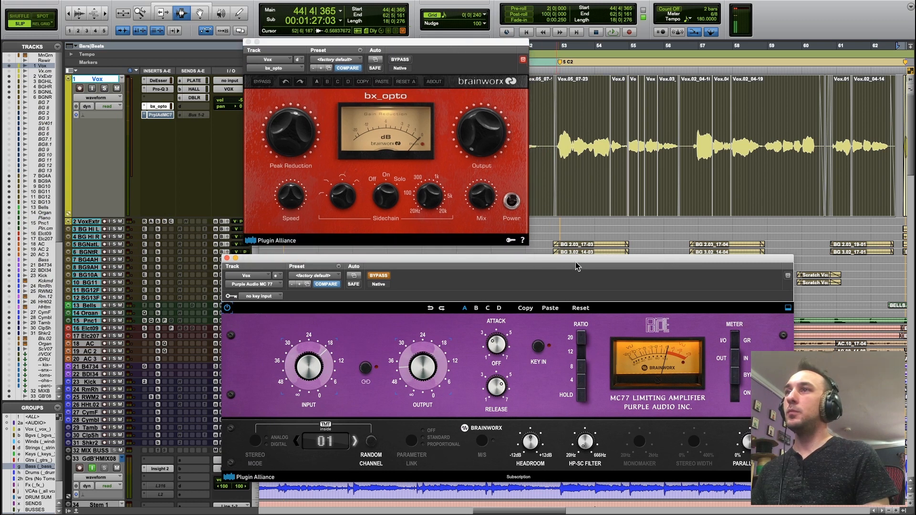
pyautogui.moveTo(576, 266); pyautogui.dragTo(573, 250)
# Take the MC 77 out of bypass and play the vocal section, toggling its bypass to compare levels.
pyautogui.click(381, 262)
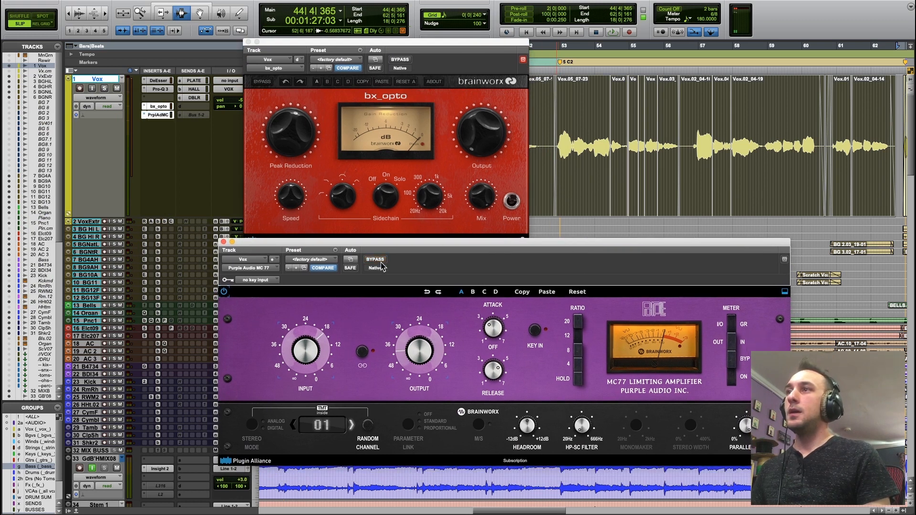
pyautogui.keyDown('alt'); pyautogui.click(411, 359); pyautogui.keyUp('alt')
pyautogui.keyDown('alt'); pyautogui.click(308, 362); pyautogui.keyUp('alt')
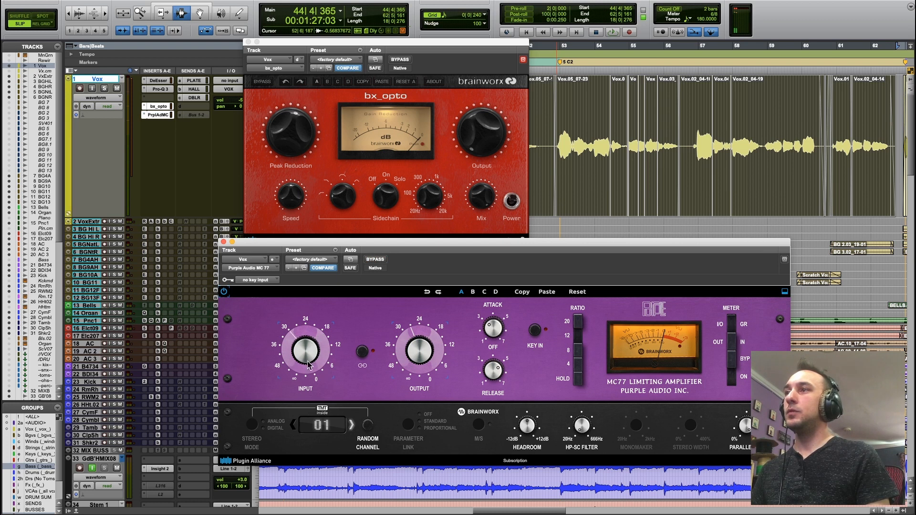
pyautogui.press('space')
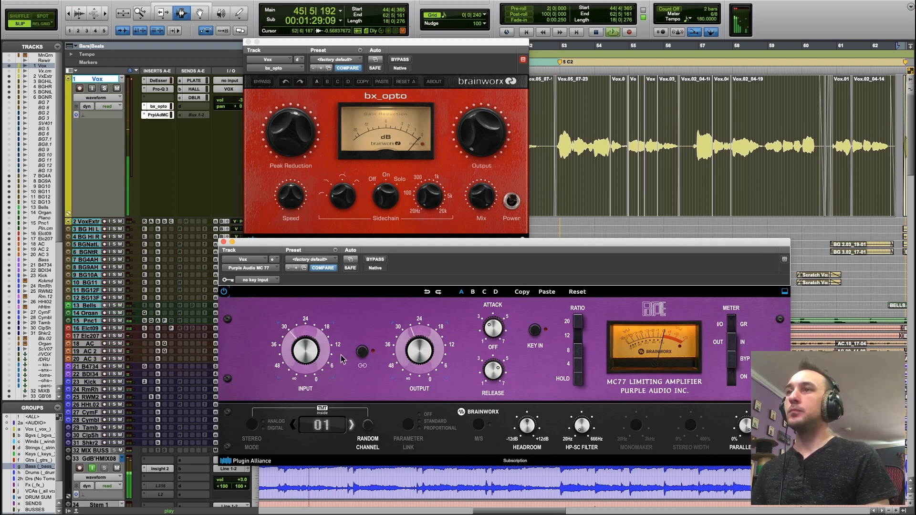
pyautogui.click(384, 260)
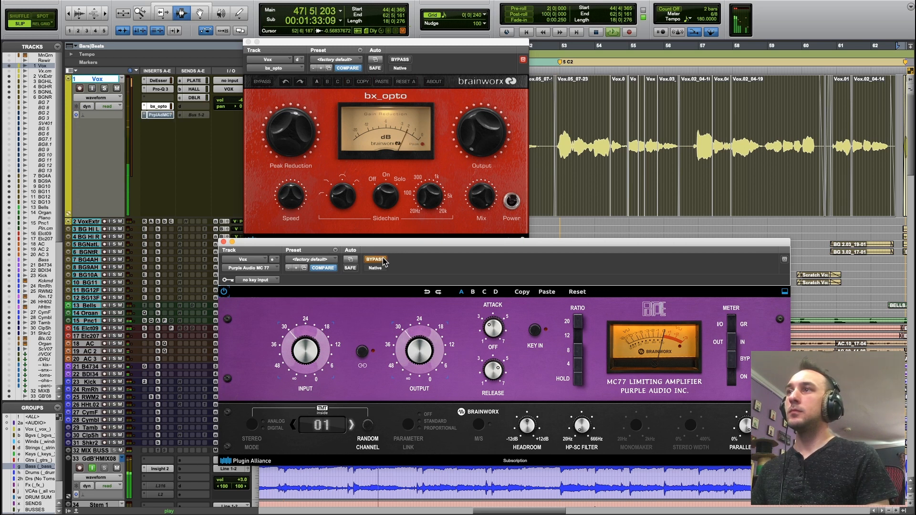
pyautogui.click(384, 261)
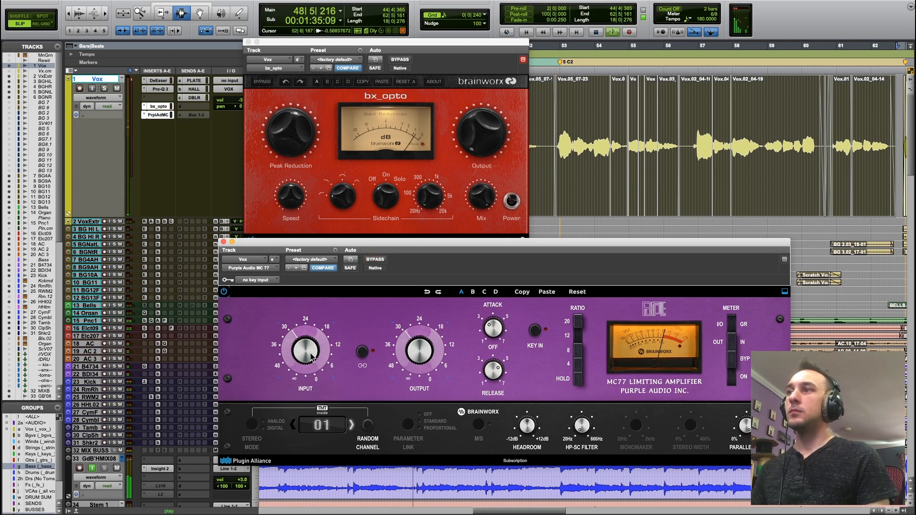
# Raise the MC 77's Input and lower its Output to compensate while the vocal section plays.
pyautogui.moveTo(312, 354); pyautogui.dragTo(319, 343)
pyautogui.moveTo(406, 351); pyautogui.dragTo(407, 359)
pyautogui.moveTo(317, 358); pyautogui.dragTo(321, 350)
pyautogui.moveTo(408, 353); pyautogui.dragTo(410, 360)
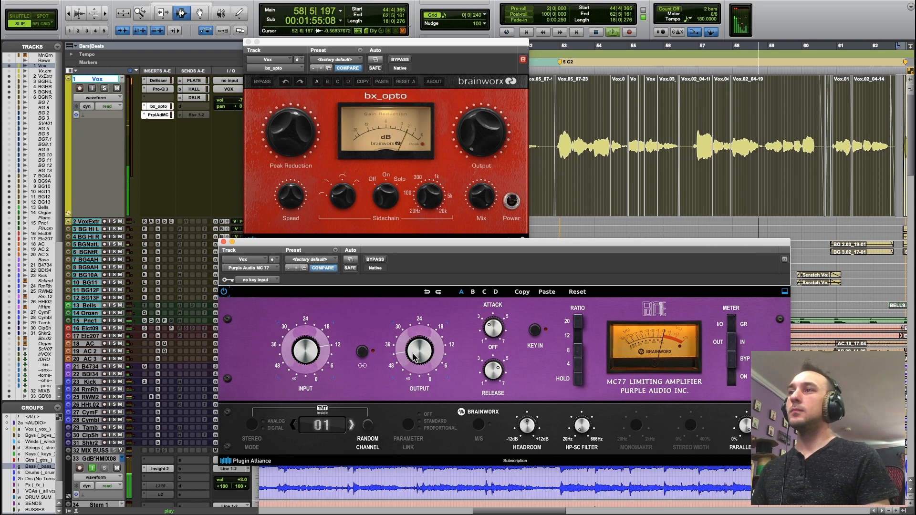
# Compare the vocal with the MC 77 bypassed and active during playback, and stop the transport.
pyautogui.click(373, 260)
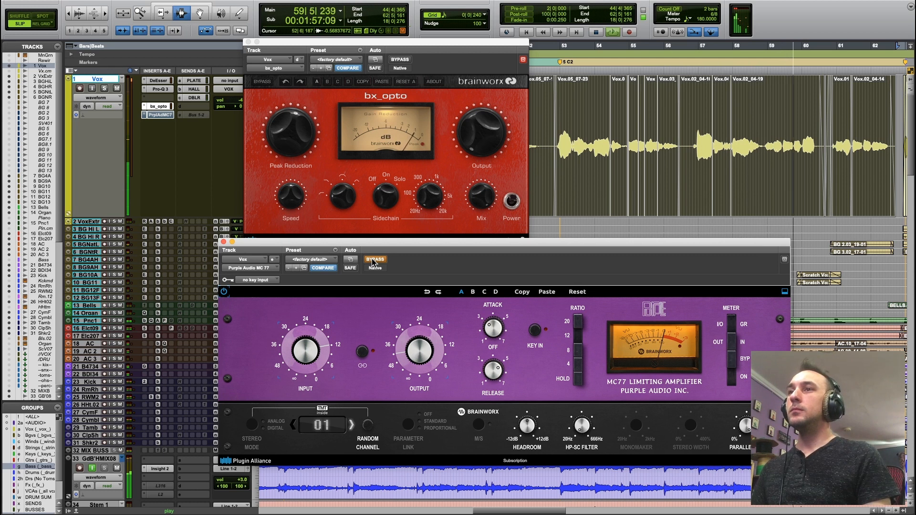
pyautogui.click(375, 260)
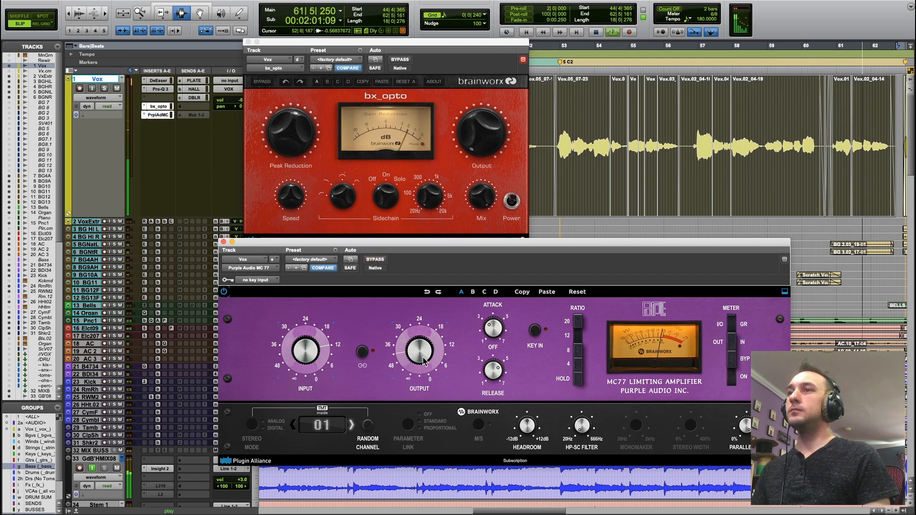
pyautogui.press('space')
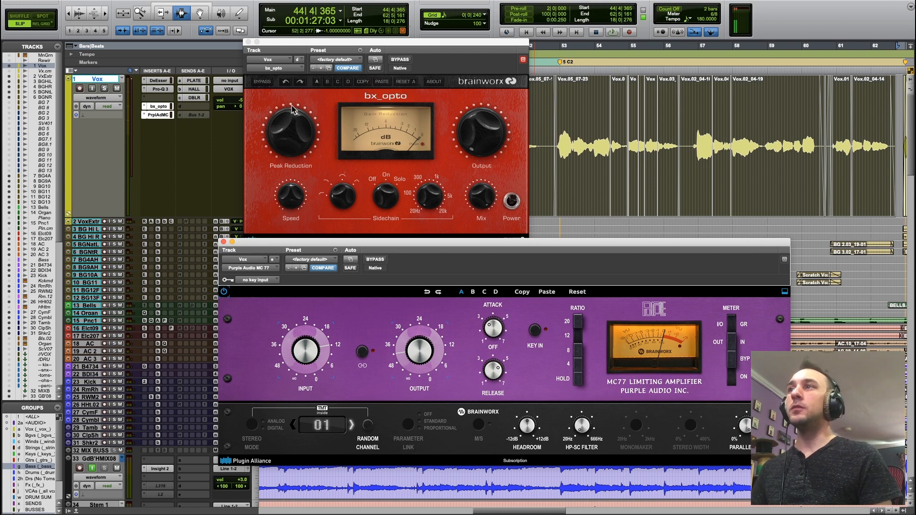
# Select the vocal from just before the second chorus to its end and play it, comparing both compressors bypassed and active.
pyautogui.click(262, 157)
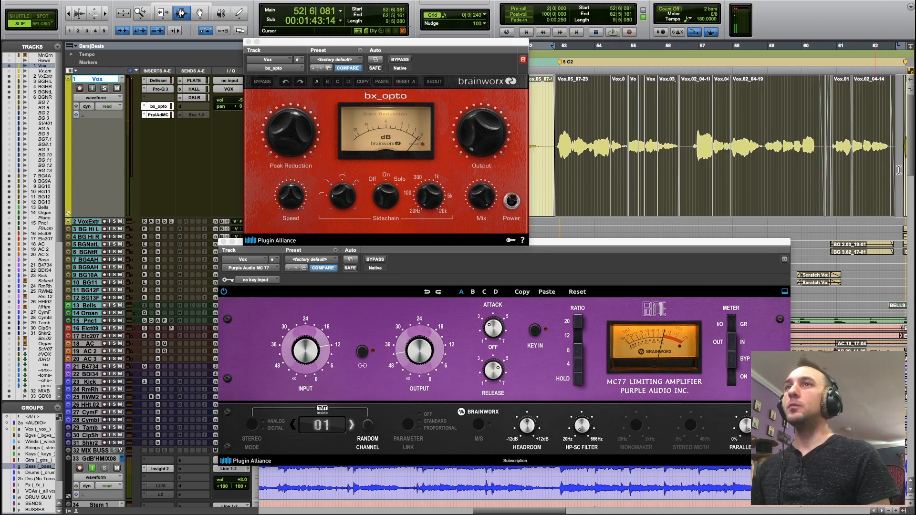
pyautogui.hotkey('shift', 'a')
pyautogui.press('space')
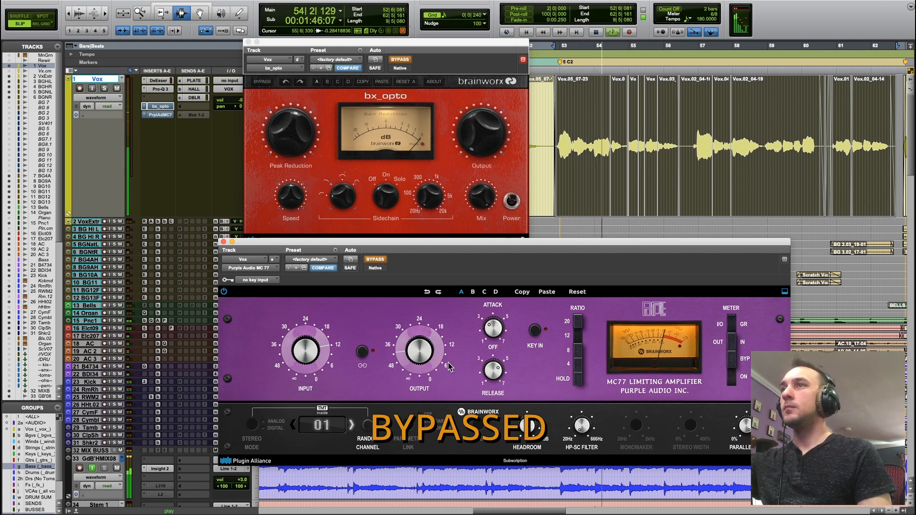
pyautogui.hotkey('shift', 'a')
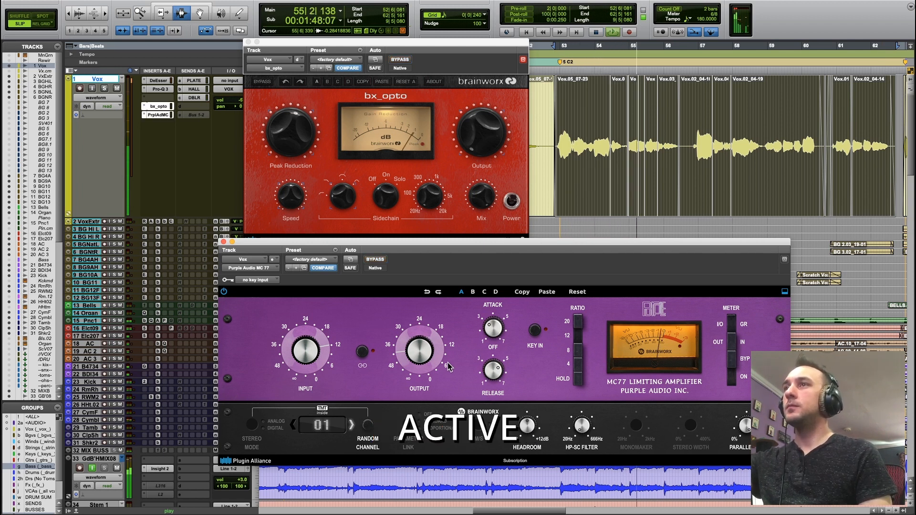